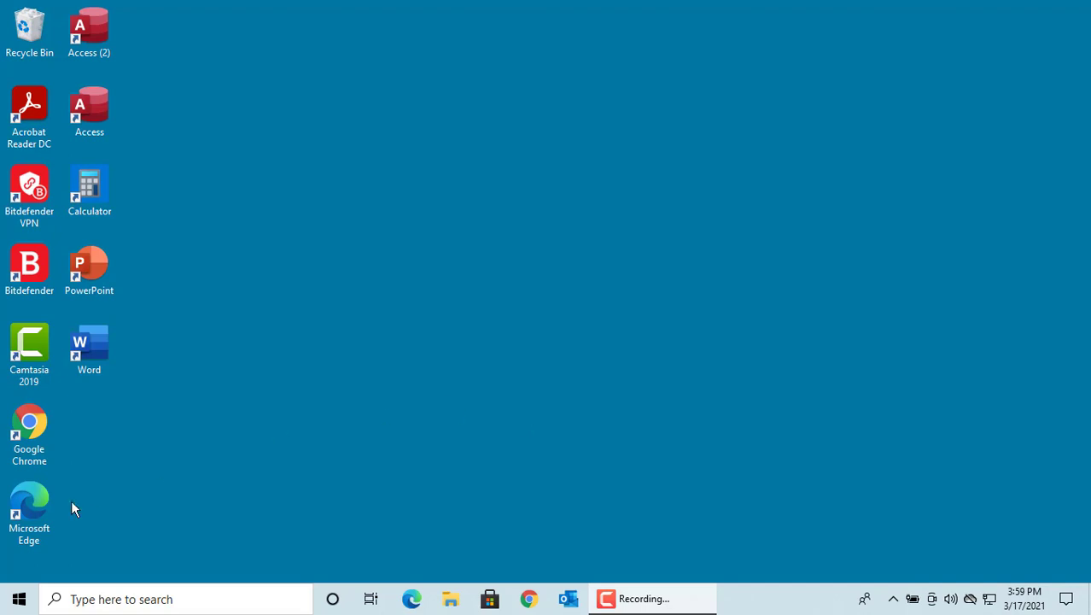
Step: Launch Settings from the Start menu and scroll down to the Personalization tile
{"action": "left_click", "coordinate": [19, 597]}
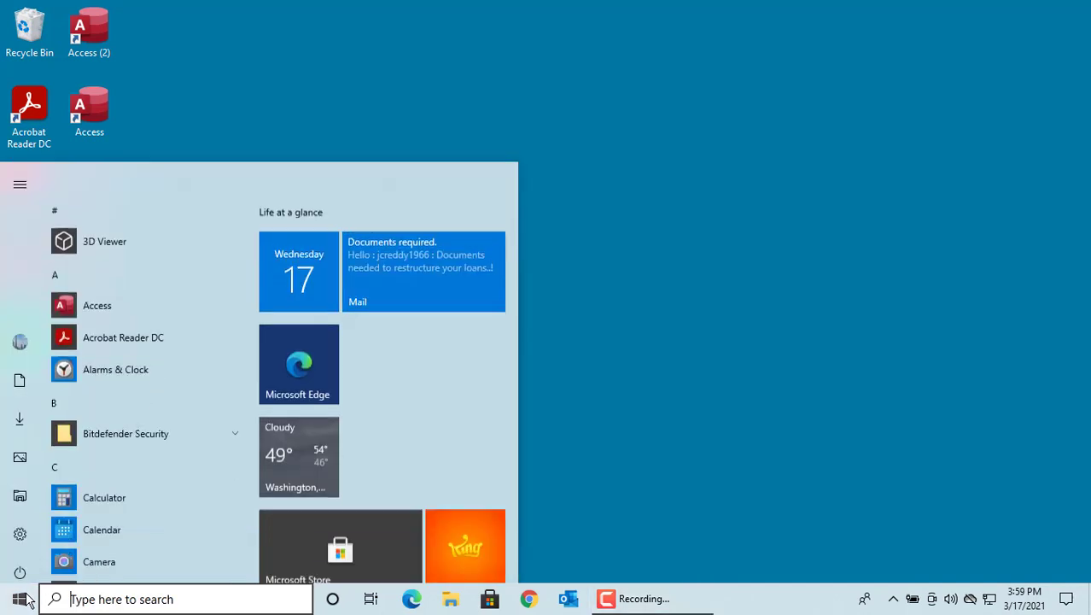
{"action": "left_click", "coordinate": [21, 524]}
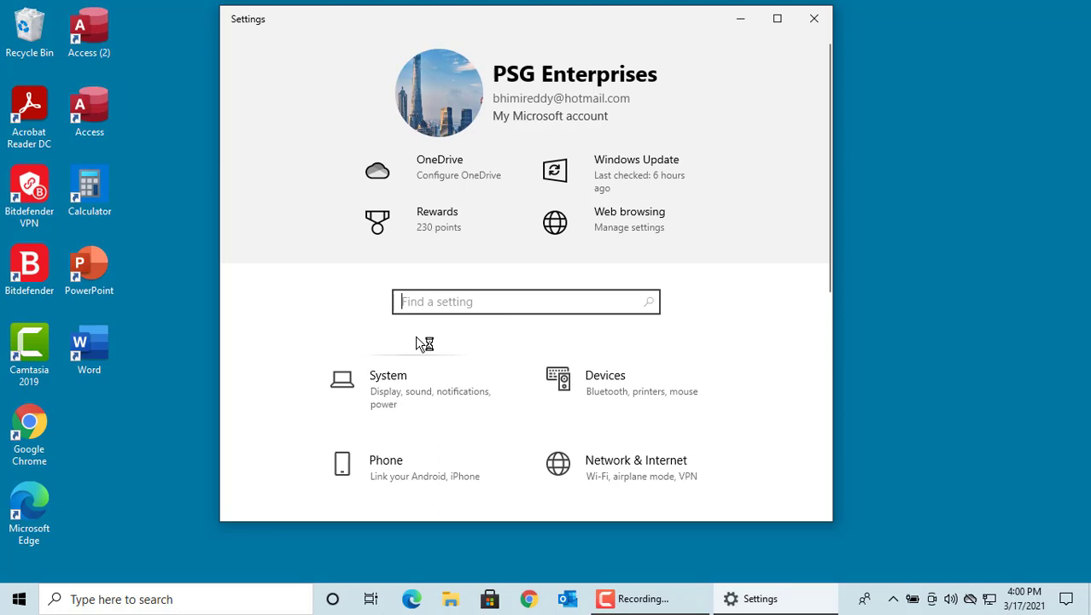
{"action": "scroll", "coordinate": [427, 344], "scroll_direction": "down", "scroll_amount": 3}
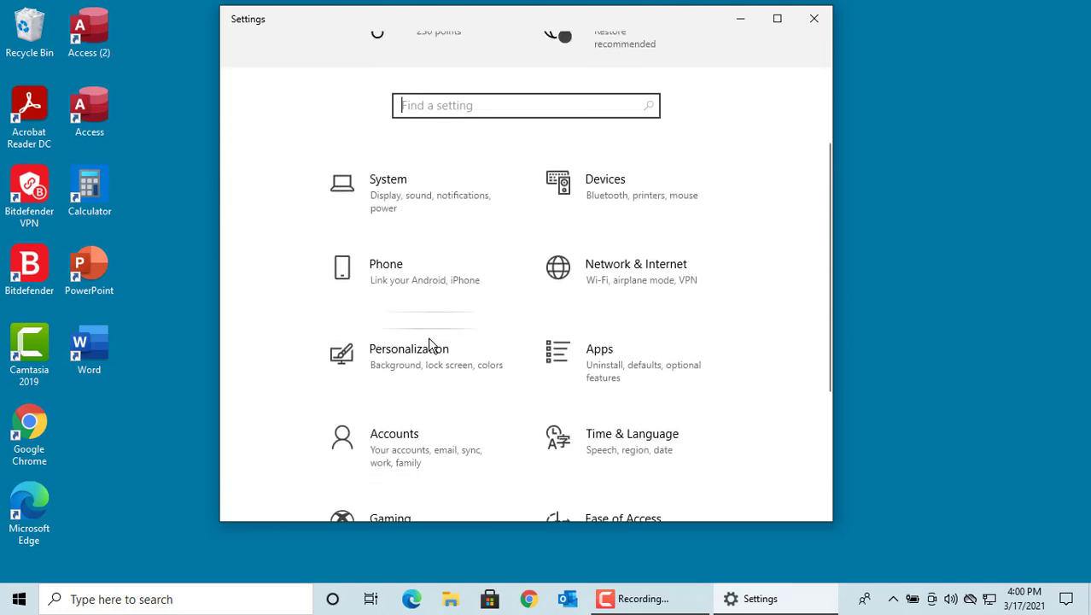
Step: Go to Personalization > Lock screen and scroll down to the screen saver settings link
{"action": "left_click", "coordinate": [427, 366]}
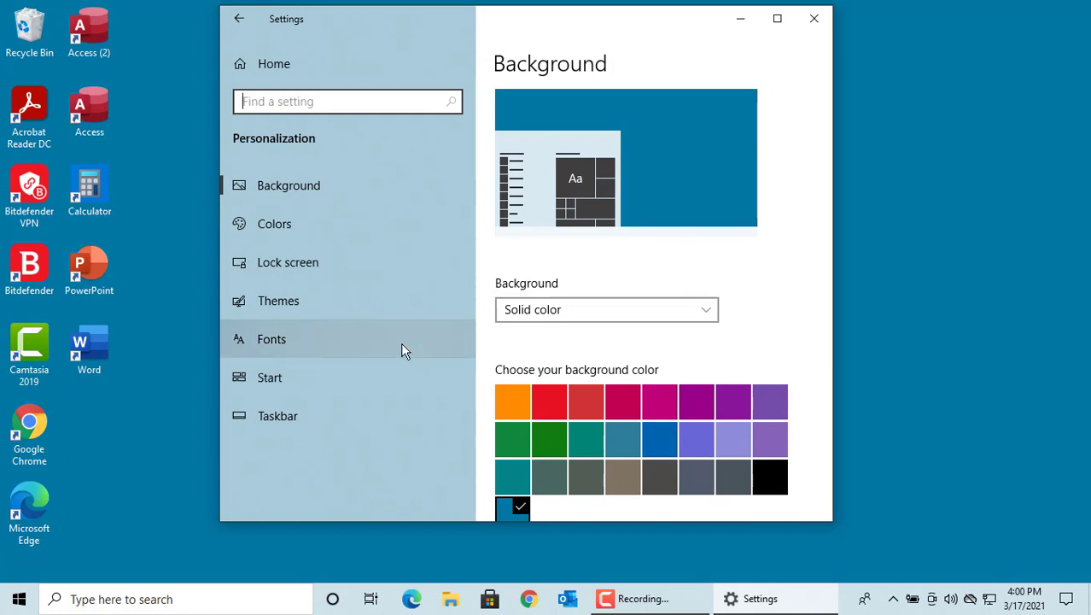
{"action": "left_click", "coordinate": [308, 265]}
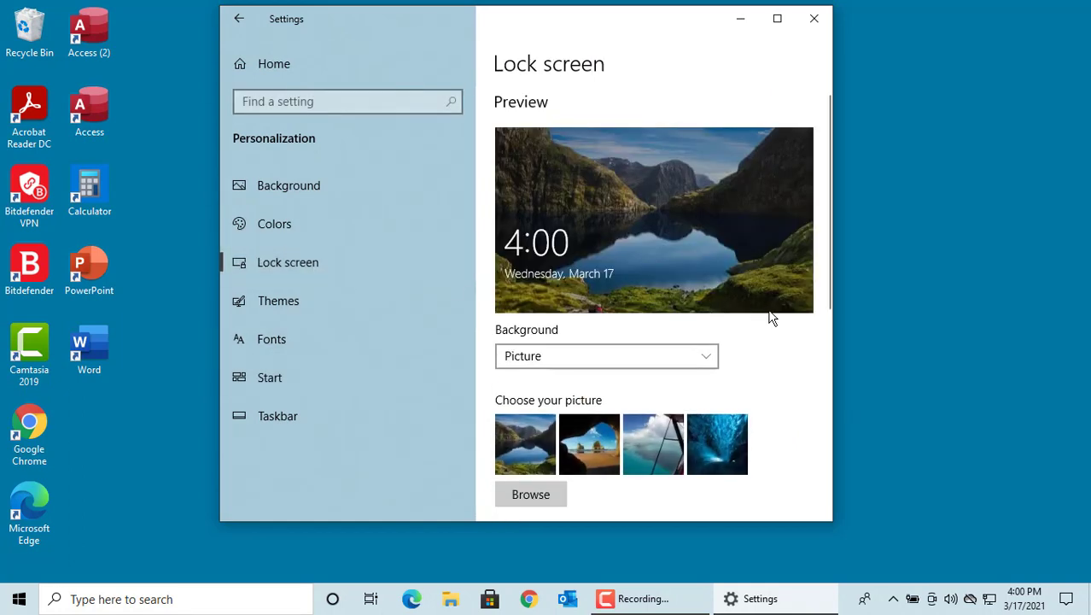
{"action": "scroll", "coordinate": [794, 339], "scroll_direction": "down", "scroll_amount": 2}
{"action": "scroll", "coordinate": [794, 340], "scroll_direction": "down", "scroll_amount": 3}
{"action": "scroll", "coordinate": [794, 340], "scroll_direction": "down", "scroll_amount": 2}
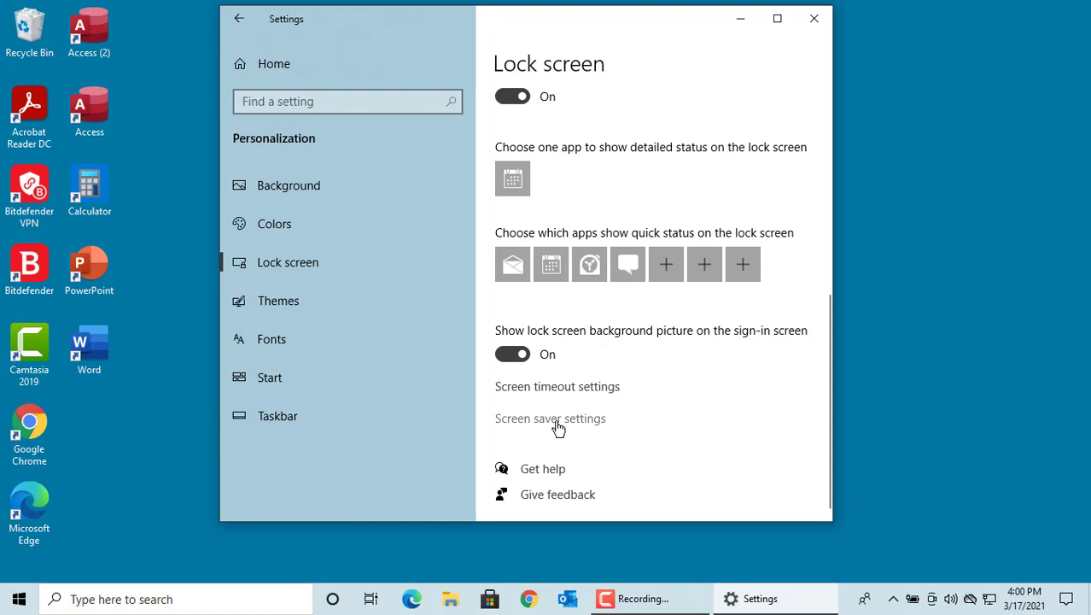
Step: Open Screen Saver Settings and pick 3D Text from the screen saver list
{"action": "left_click", "coordinate": [551, 418]}
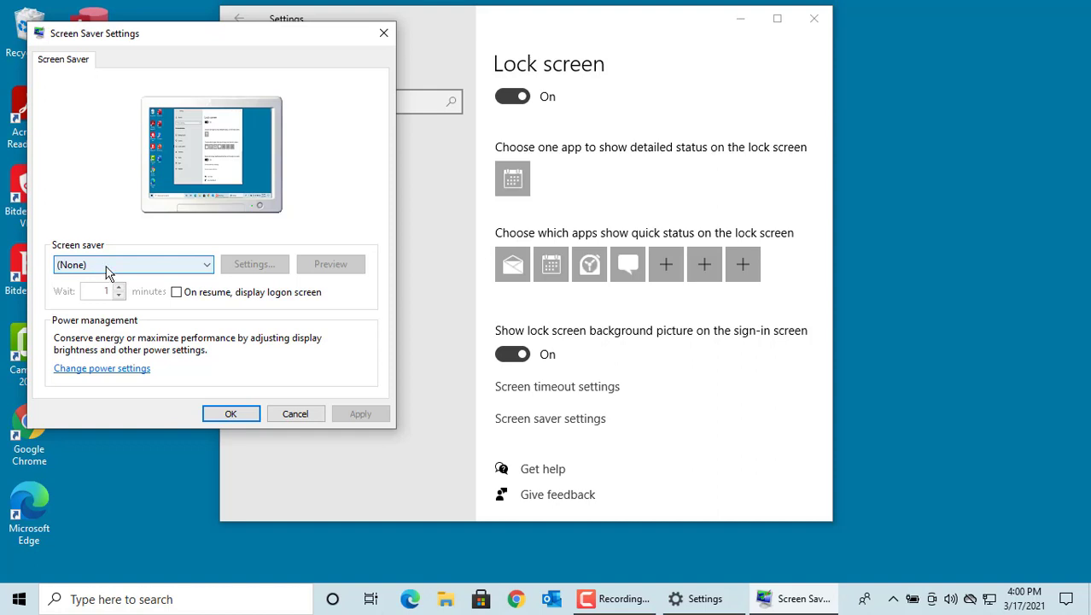
{"action": "left_click", "coordinate": [211, 272]}
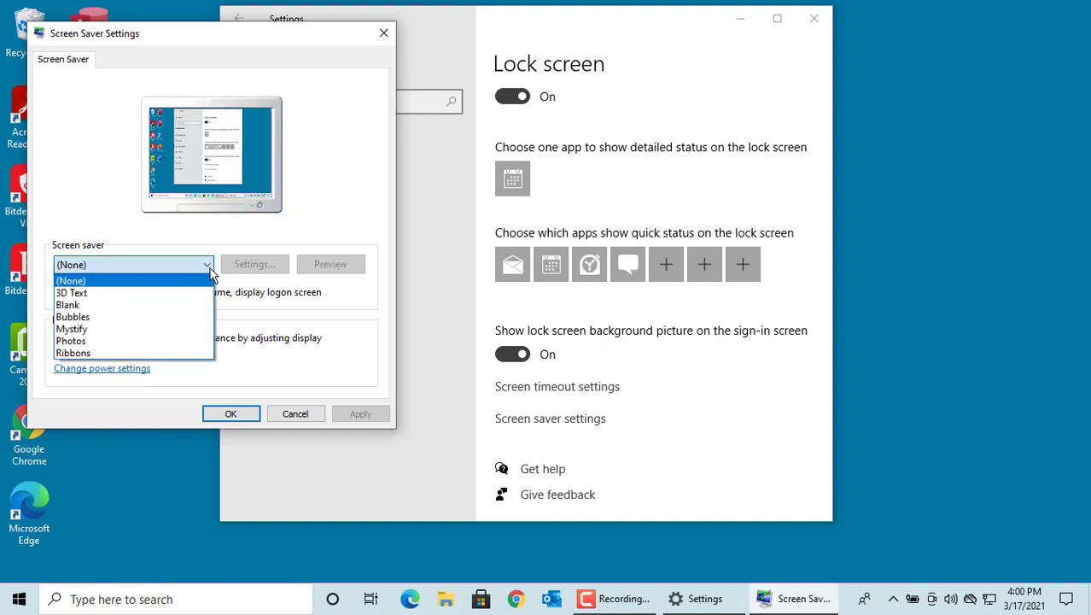
{"action": "left_click", "coordinate": [106, 295]}
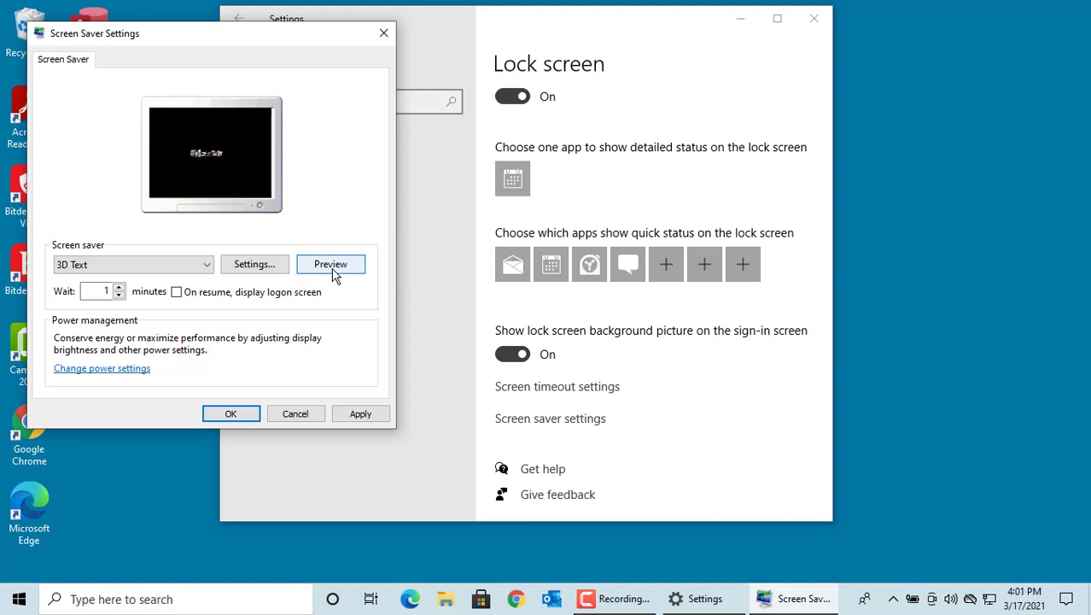
Step: In the 3D Text options, replace the 'Windows 10' custom text and switch to displaying the time
{"action": "left_click", "coordinate": [249, 270]}
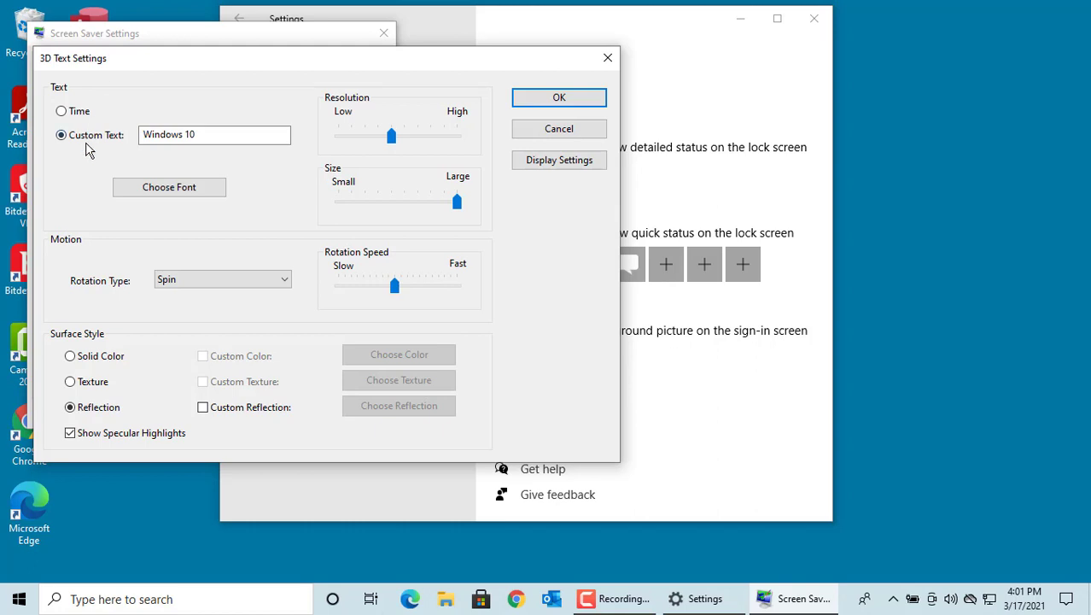
{"action": "left_click", "coordinate": [203, 134]}
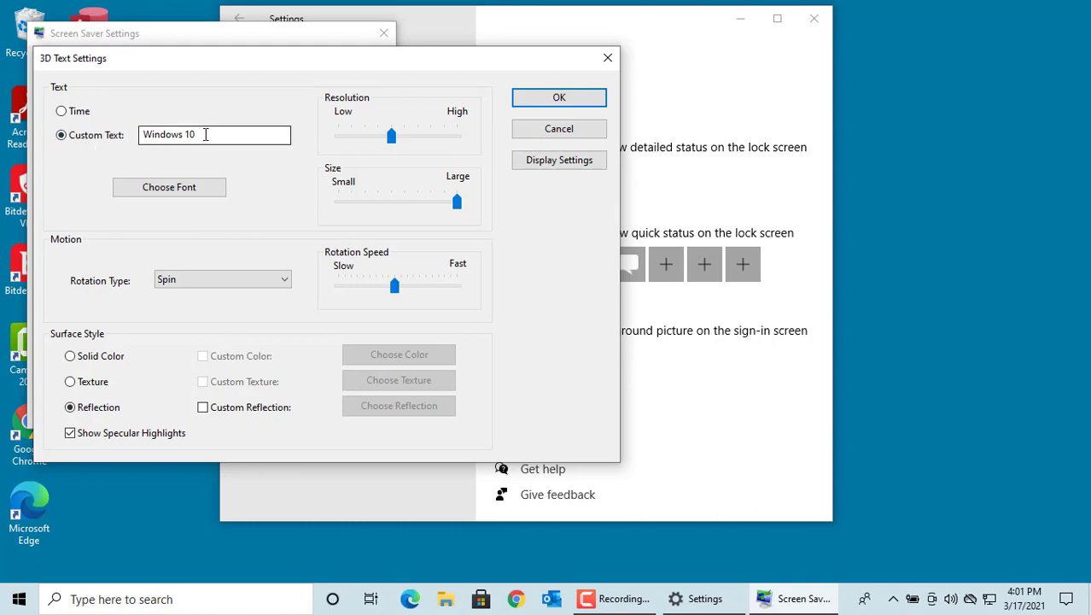
{"action": "left_click_drag", "start_coordinate": [205, 134], "coordinate": [99, 132]}
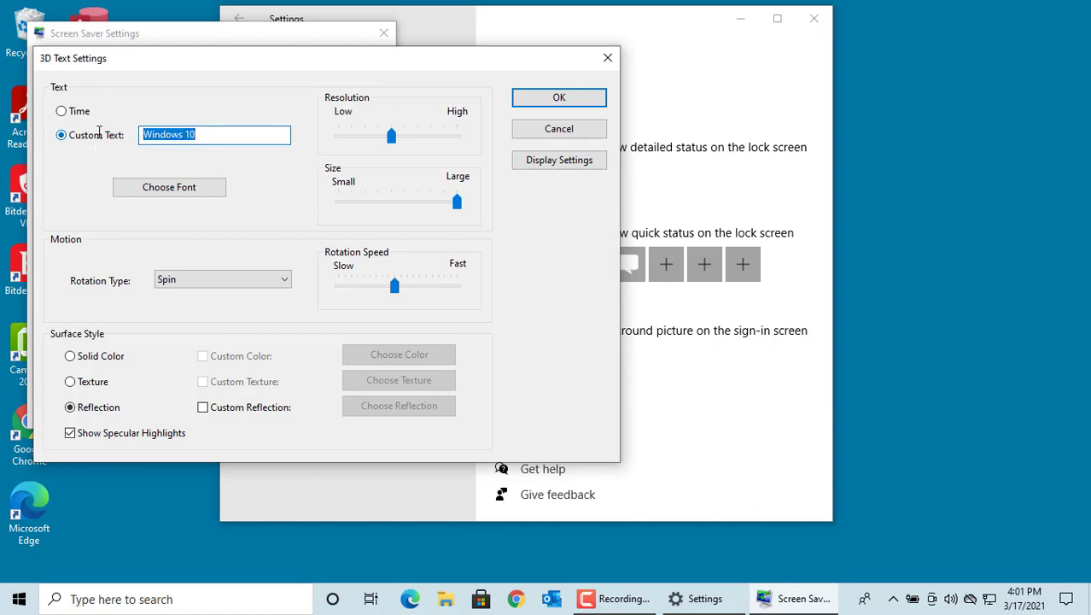
{"action": "type", "text": "My PC"}
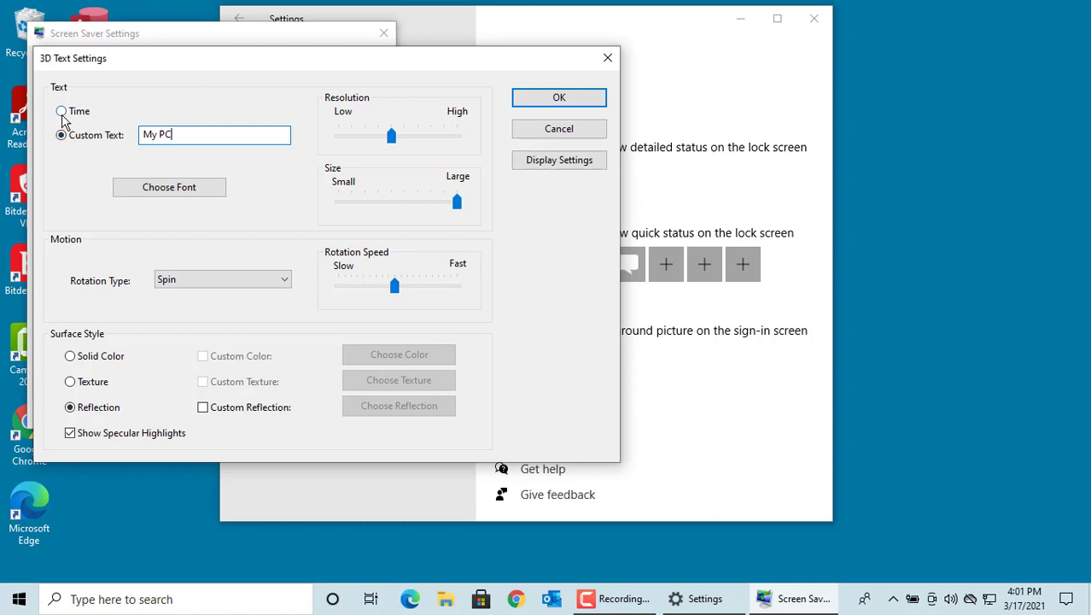
{"action": "left_click", "coordinate": [61, 111]}
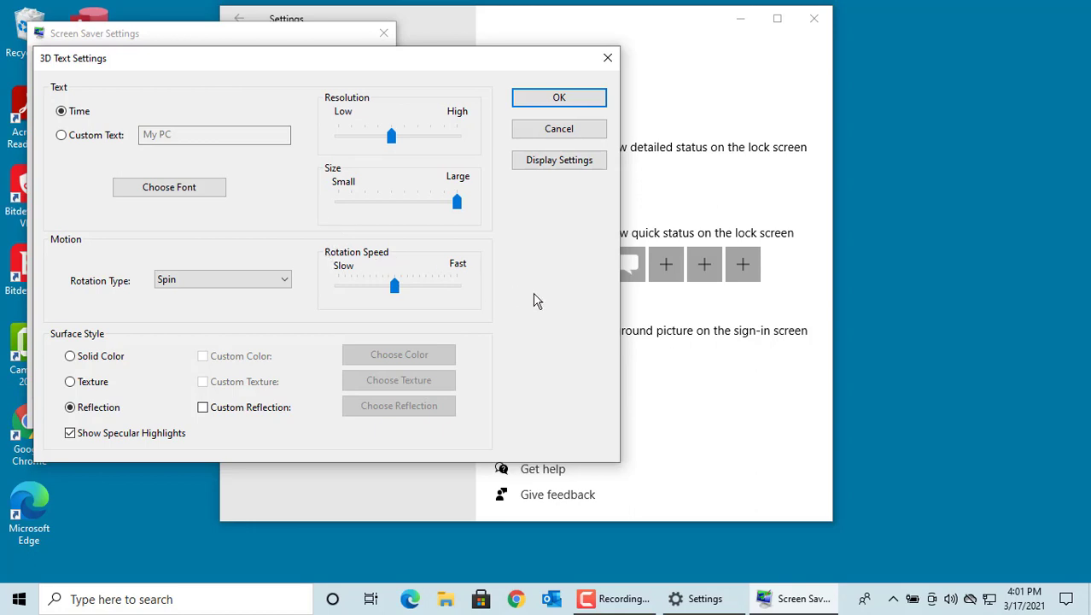
{"action": "left_click", "coordinate": [556, 97]}
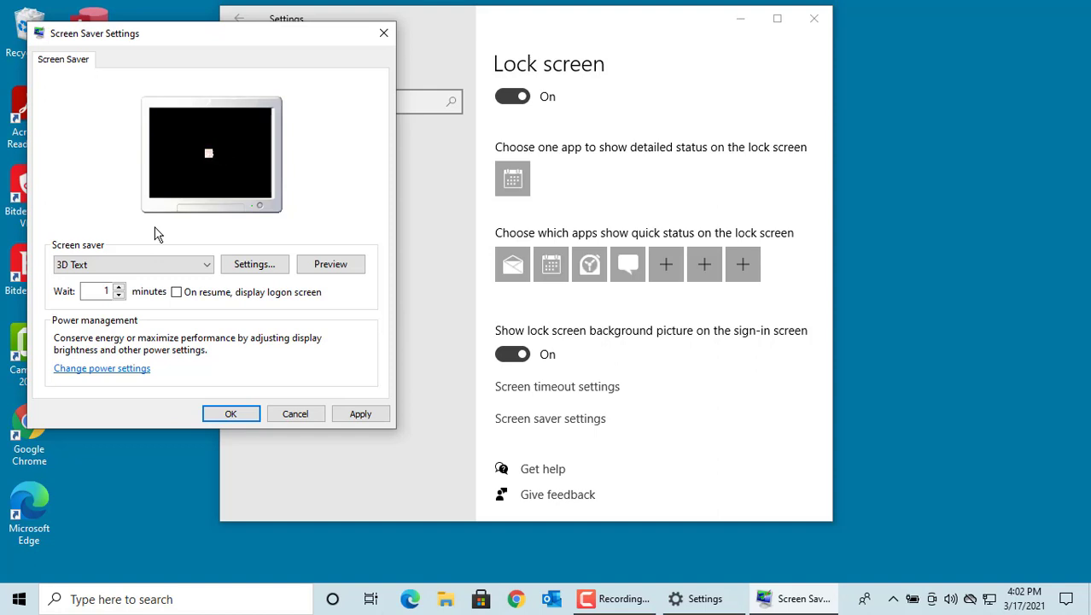
Step: Try the Blank, Bubbles and Mystify screen savers from the list
{"action": "left_click", "coordinate": [207, 265]}
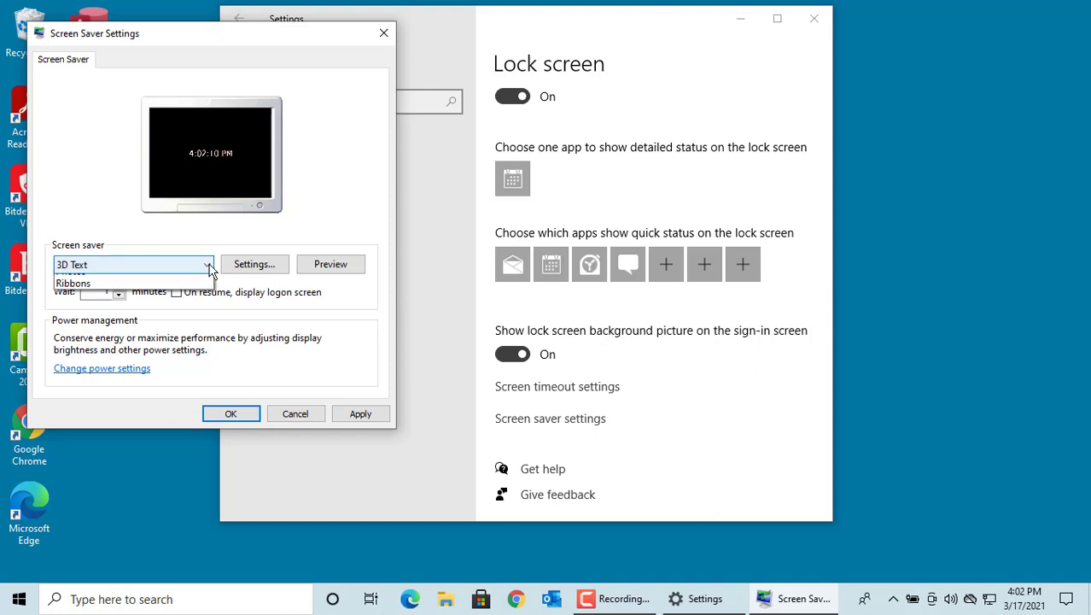
{"action": "left_click", "coordinate": [140, 306]}
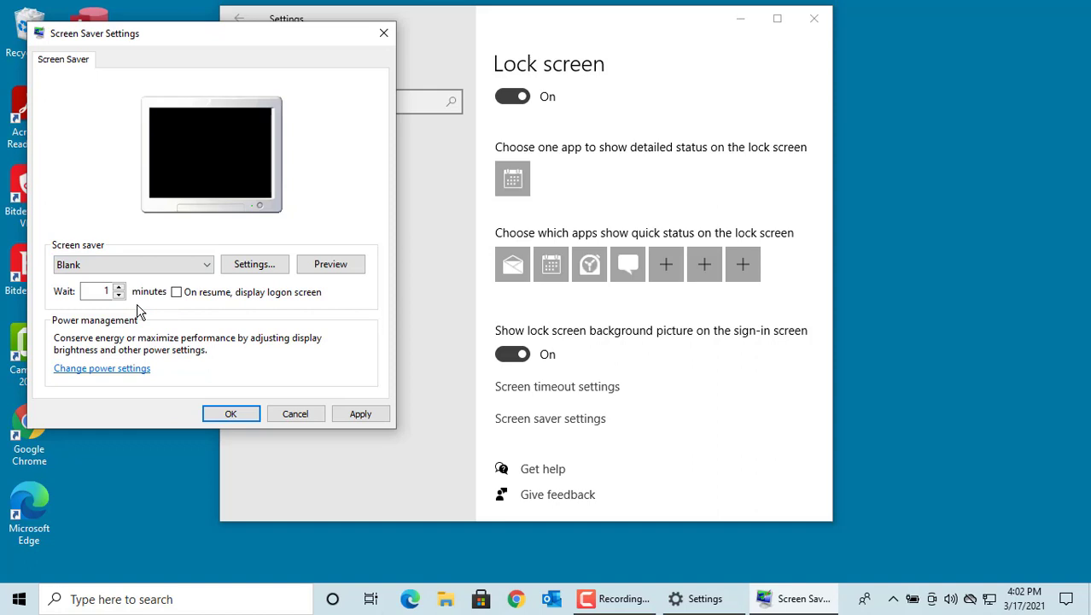
{"action": "left_click", "coordinate": [208, 265]}
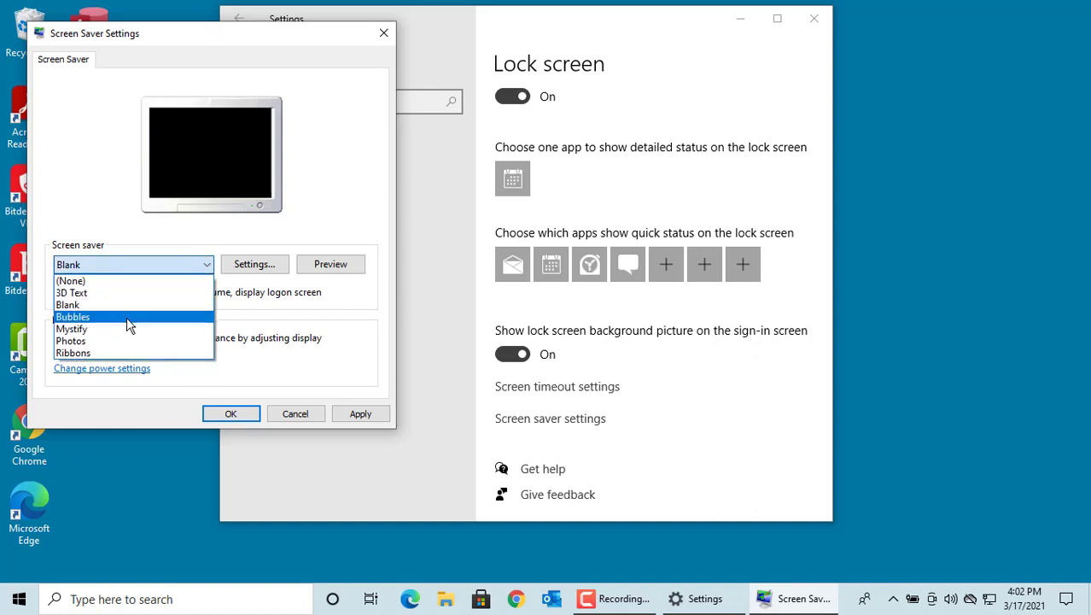
{"action": "key", "text": "Escape"}
{"action": "key", "text": "Down"}
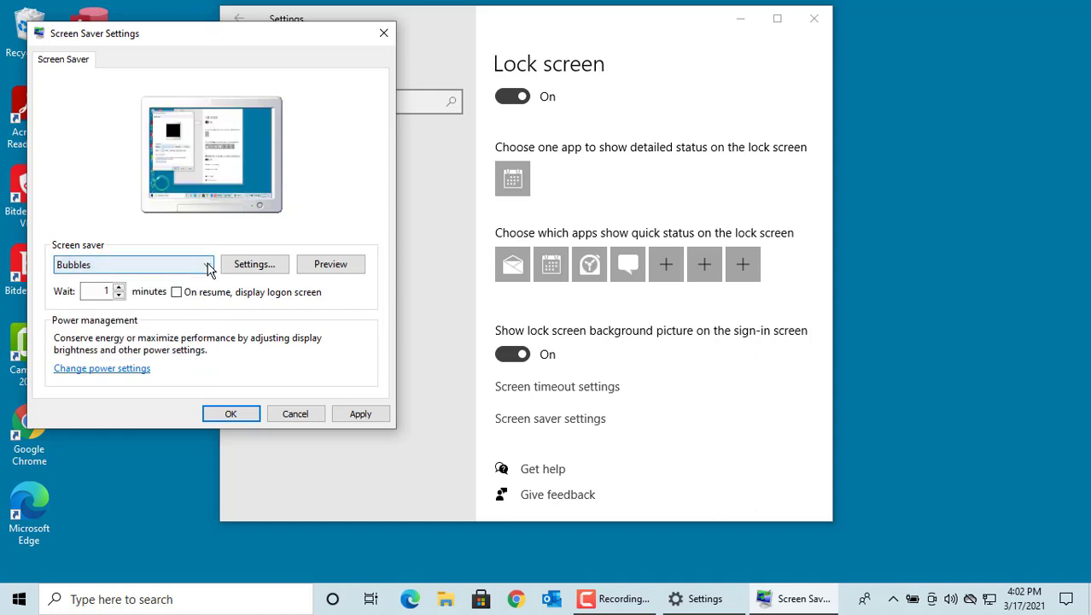
{"action": "left_click", "coordinate": [209, 266]}
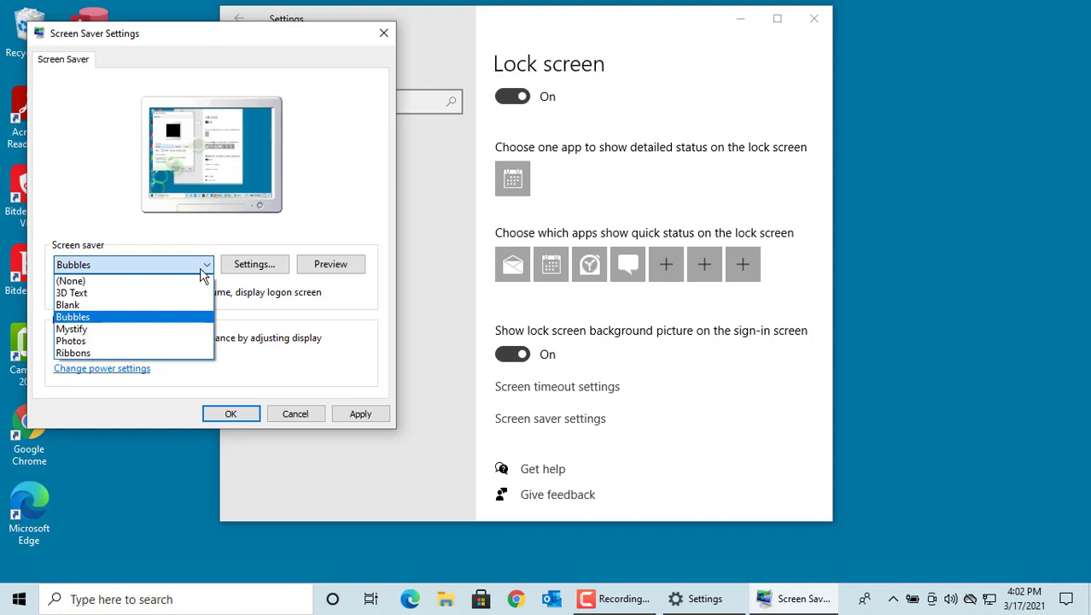
{"action": "left_click", "coordinate": [126, 330]}
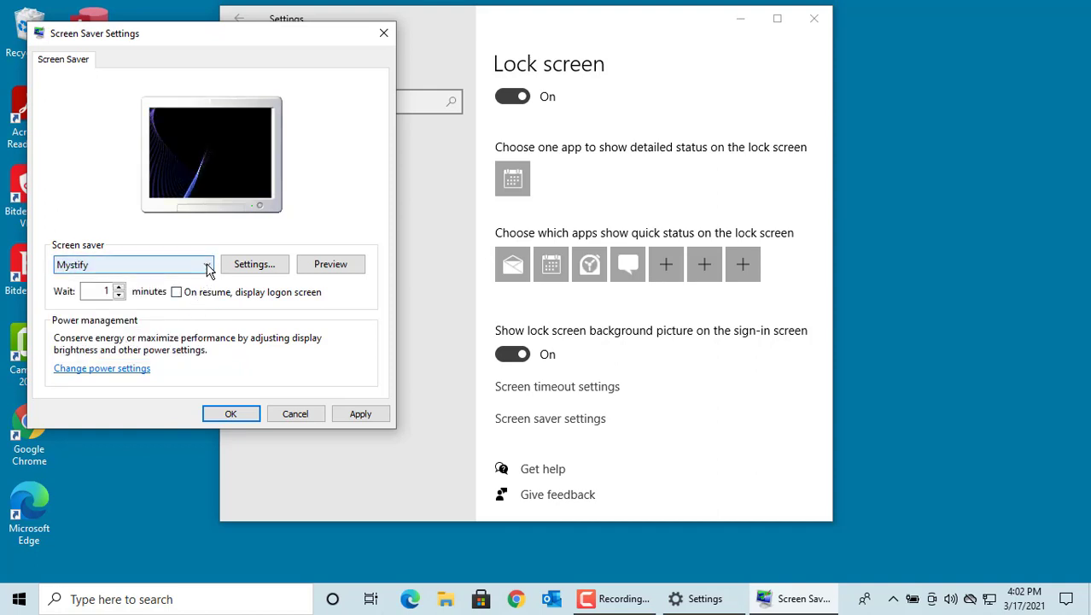
Step: Switch to Ribbons and confirm its Settings show no adjustable options
{"action": "left_click", "coordinate": [209, 266]}
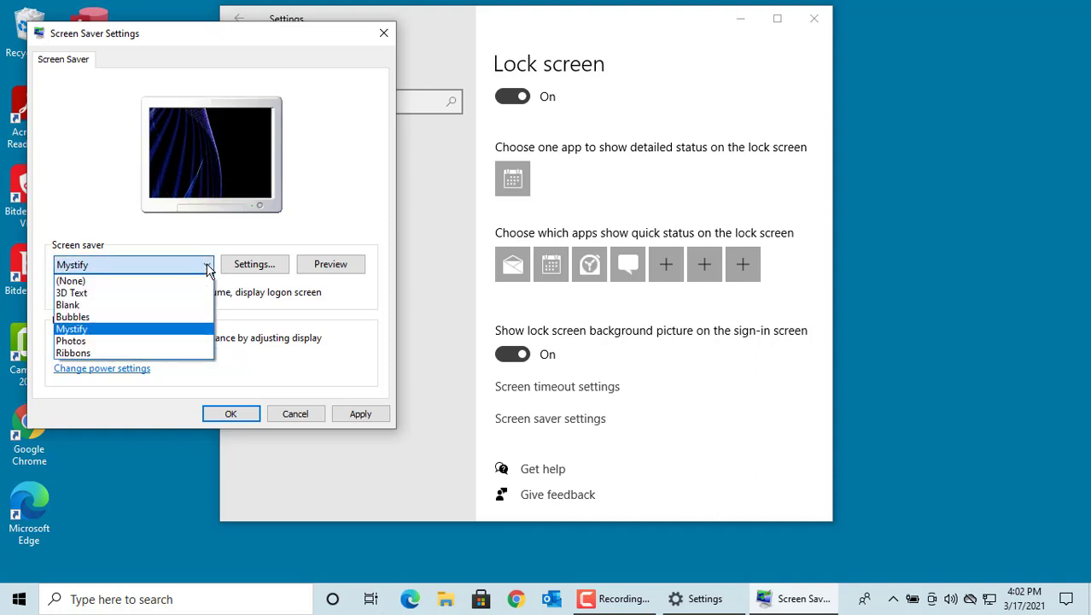
{"action": "left_click", "coordinate": [98, 350]}
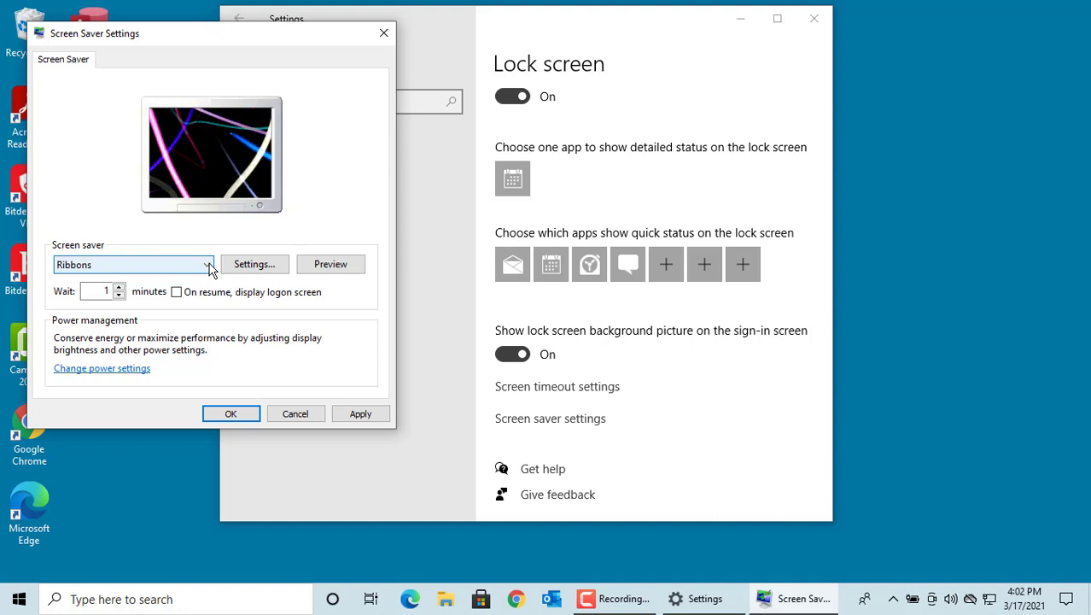
{"action": "left_click", "coordinate": [250, 267]}
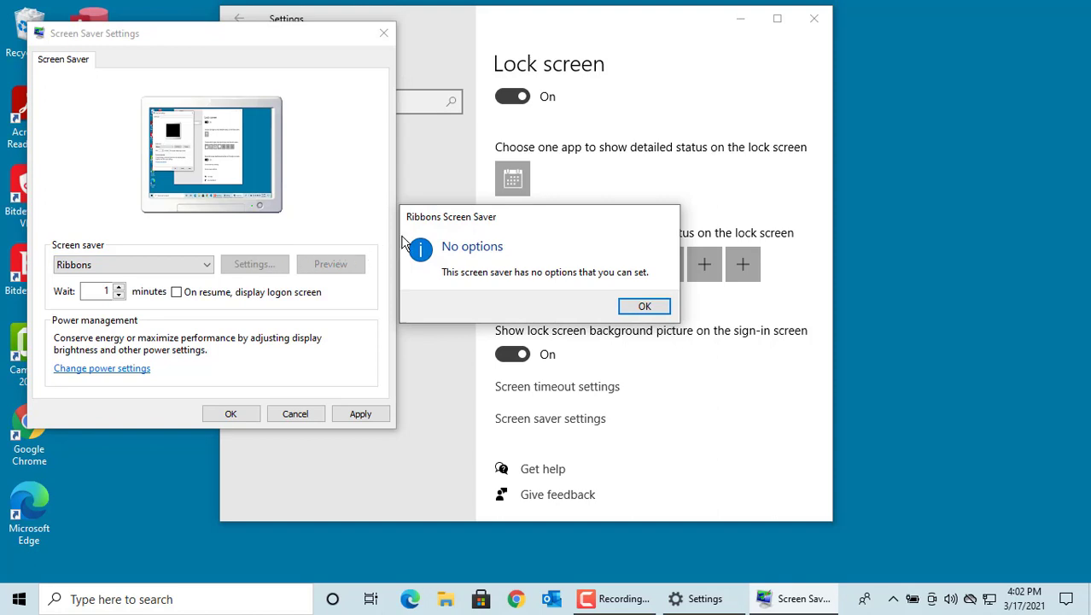
{"action": "left_click", "coordinate": [632, 309]}
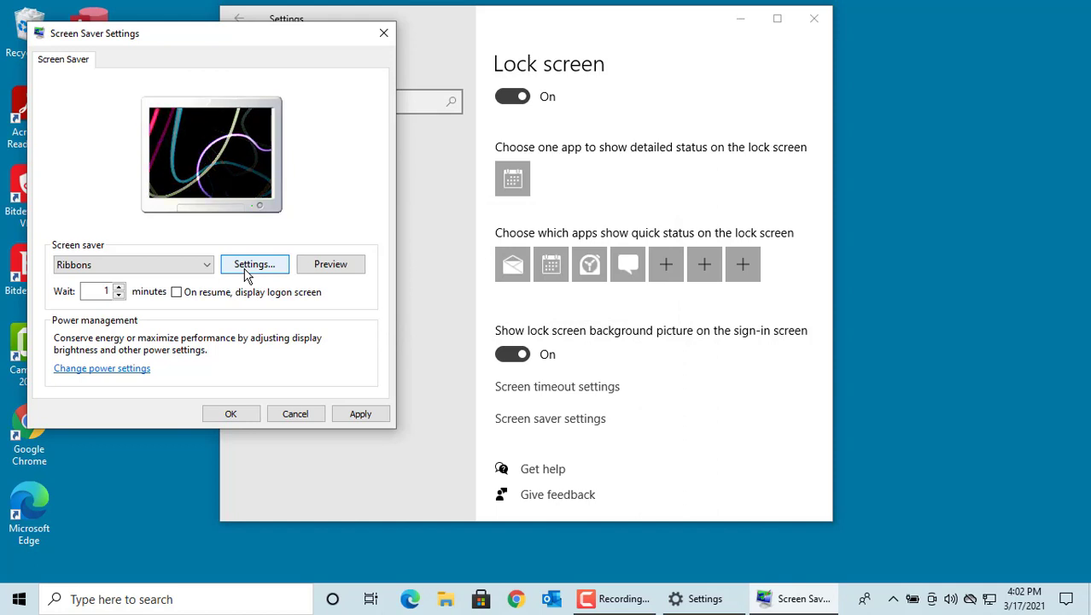
{"action": "left_click", "coordinate": [178, 263]}
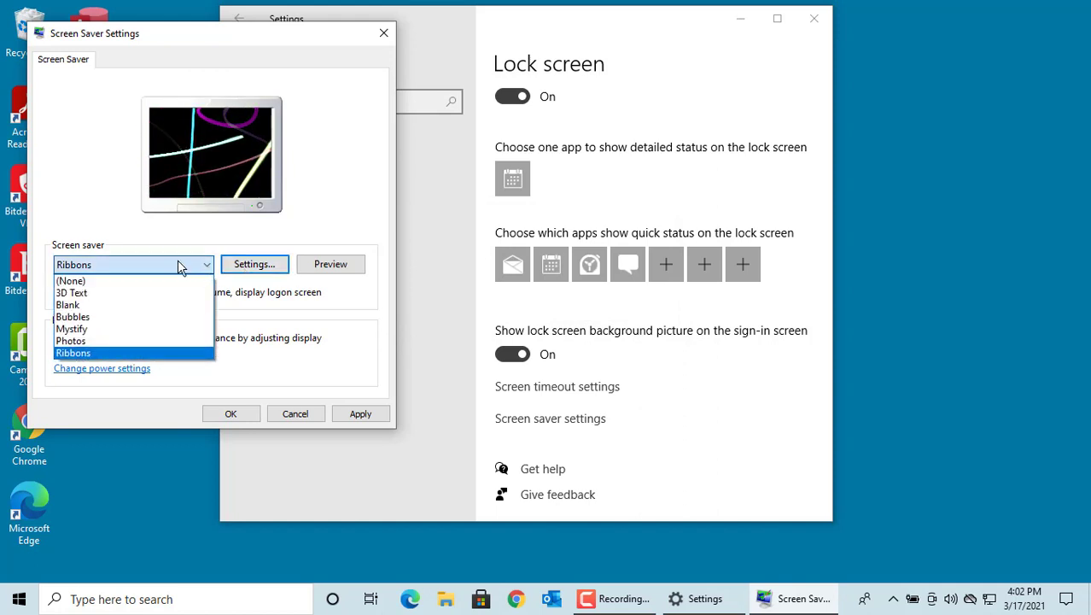
Step: Choose Photos as the screen saver and view the car pictures in This PC > Pictures
{"action": "left_click", "coordinate": [72, 340]}
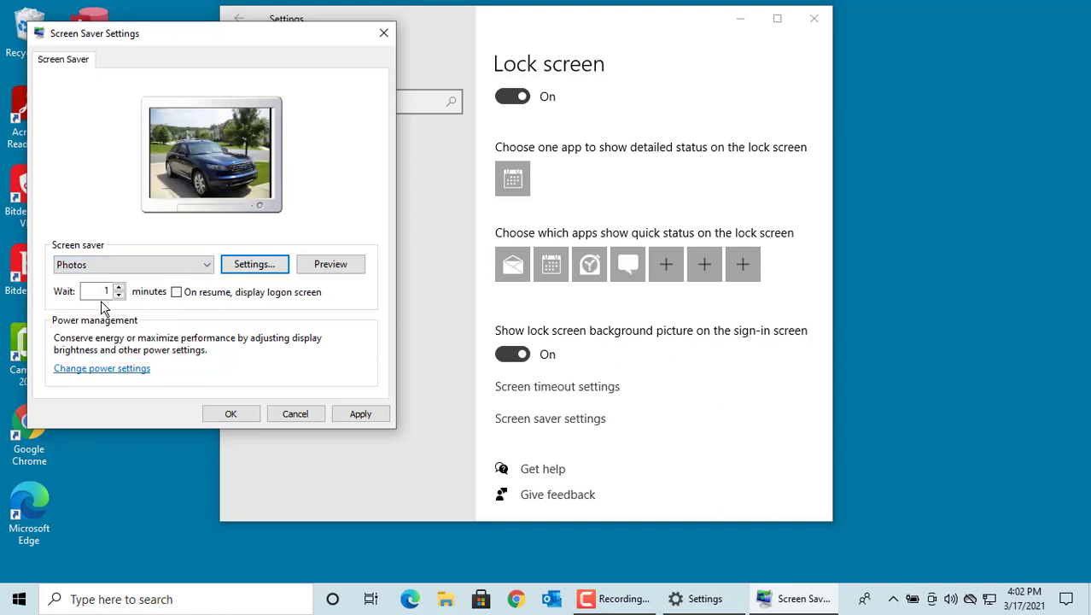
{"action": "left_click", "coordinate": [450, 601]}
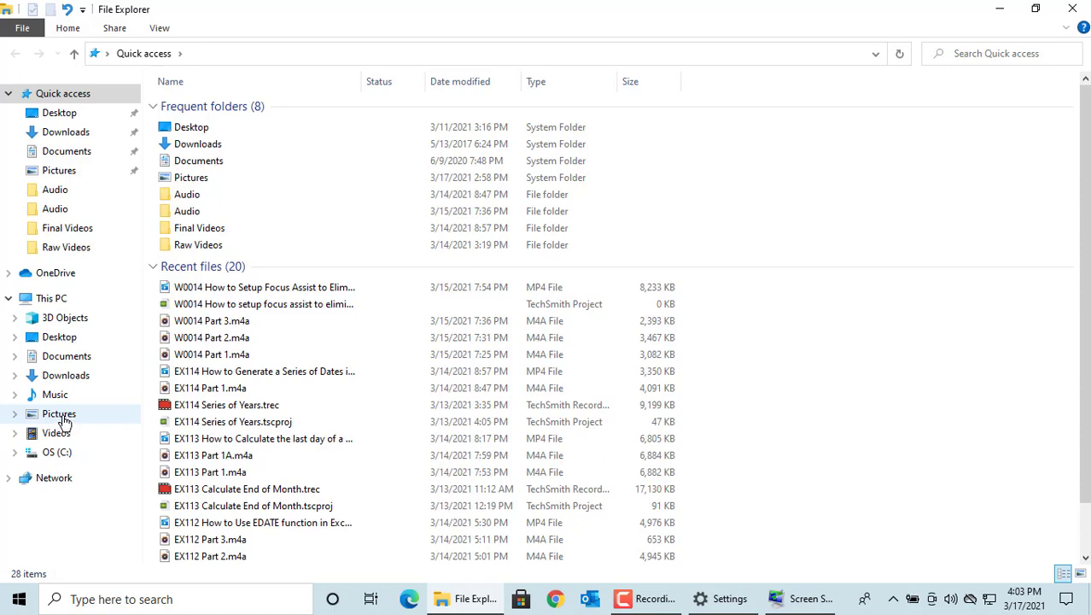
{"action": "left_click", "coordinate": [63, 417]}
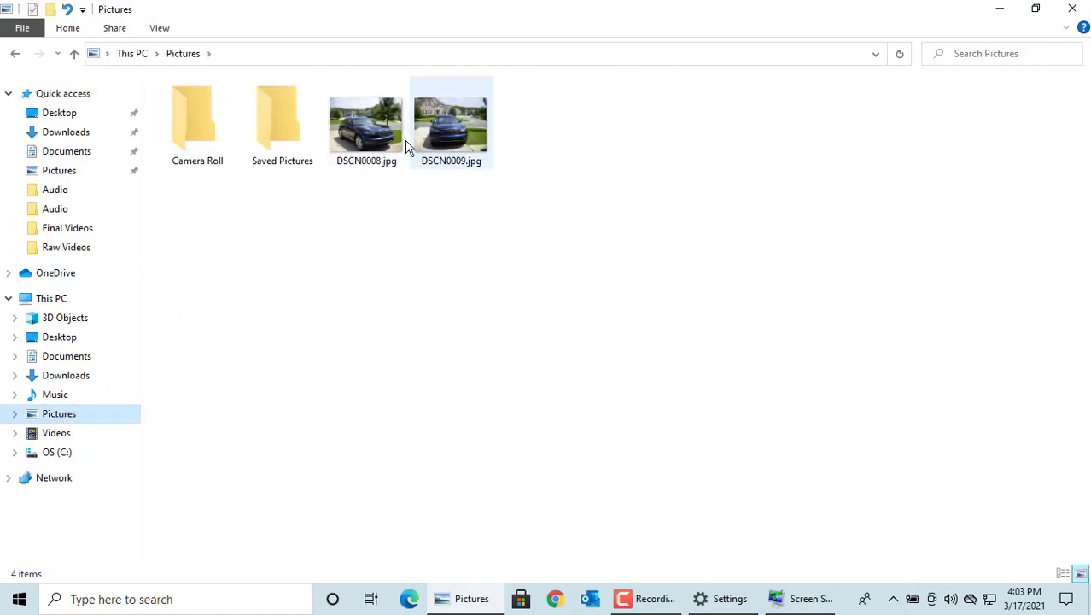
{"action": "left_click", "coordinate": [1073, 10]}
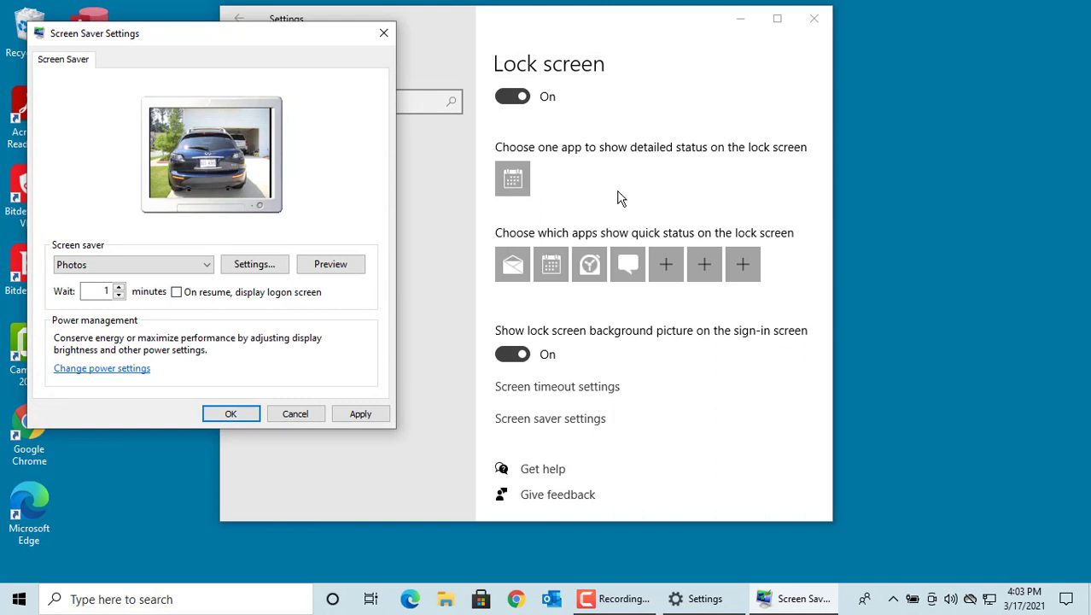
Step: Set Photos to use C:\Desktop Images at Medium speed without shuffle, and save
{"action": "left_click", "coordinate": [258, 270]}
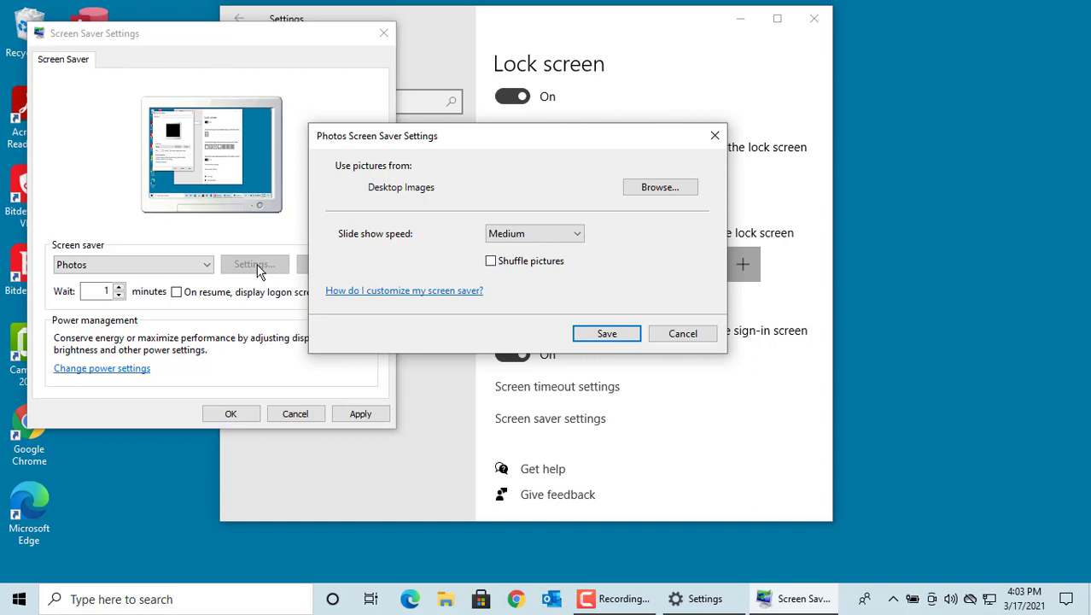
{"action": "left_click", "coordinate": [660, 189]}
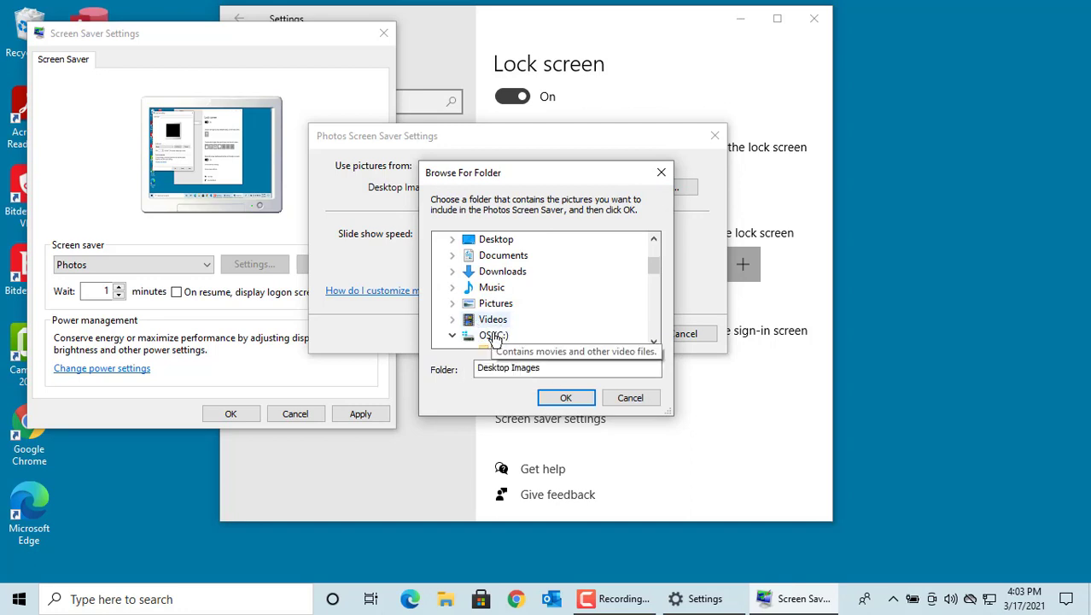
{"action": "scroll", "coordinate": [512, 333], "scroll_direction": "down", "scroll_amount": 2}
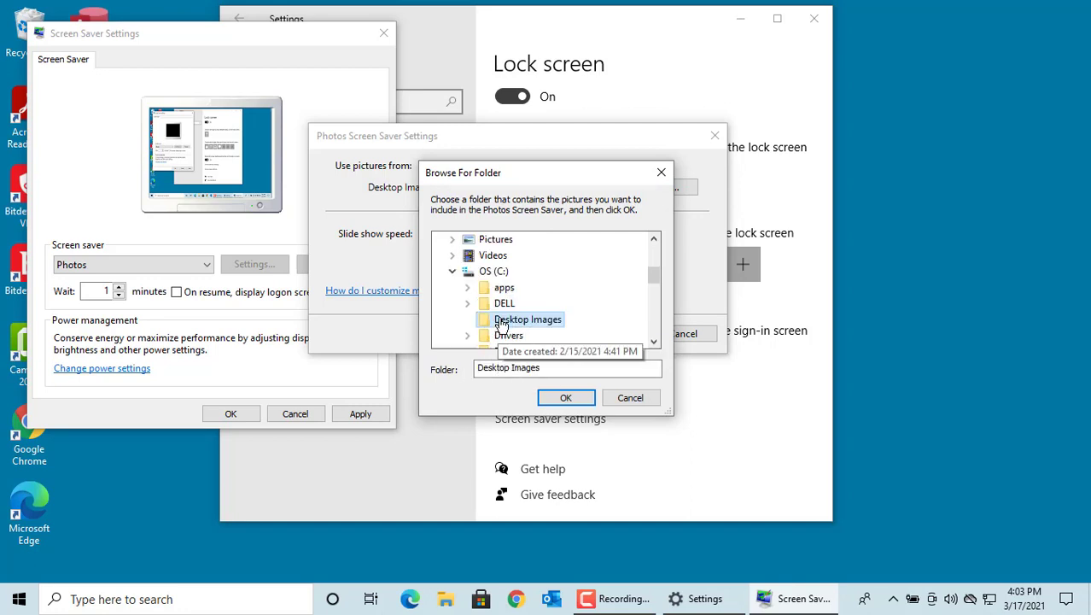
{"action": "left_click", "coordinate": [564, 398]}
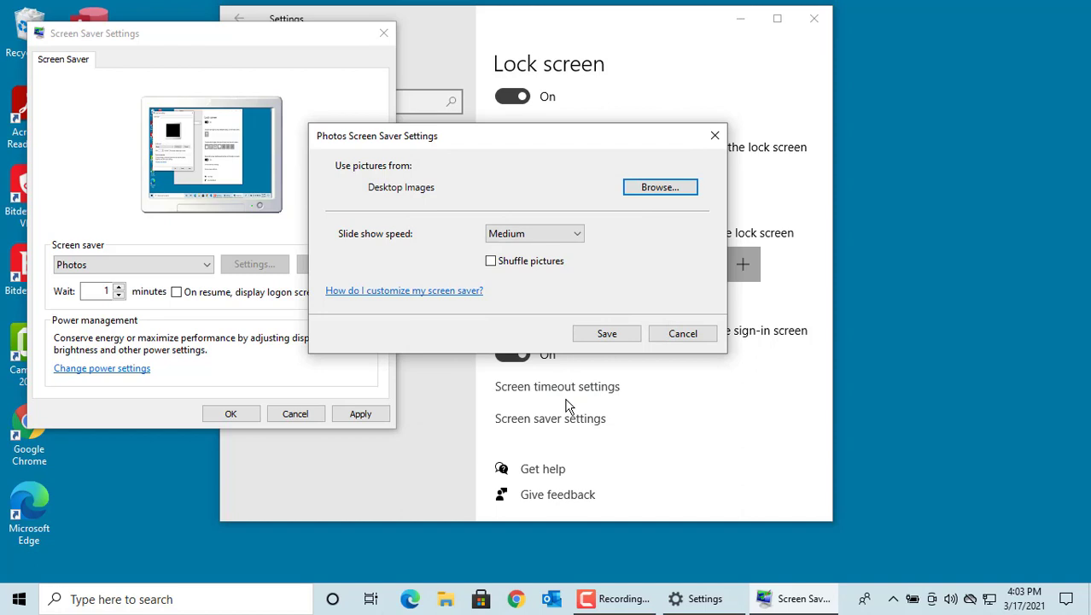
{"action": "left_click", "coordinate": [579, 234]}
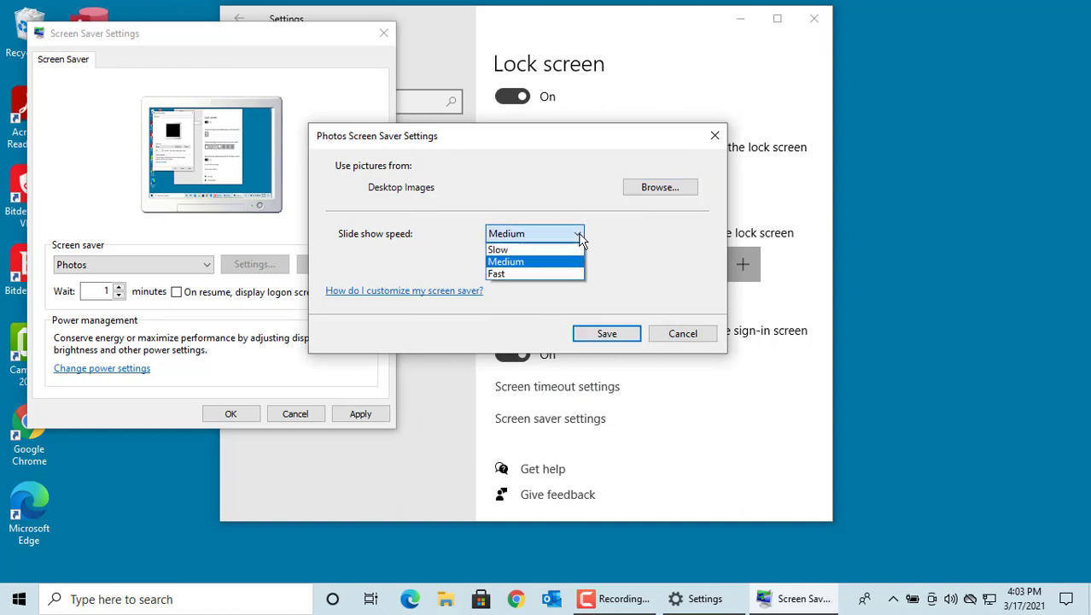
{"action": "left_click", "coordinate": [525, 262]}
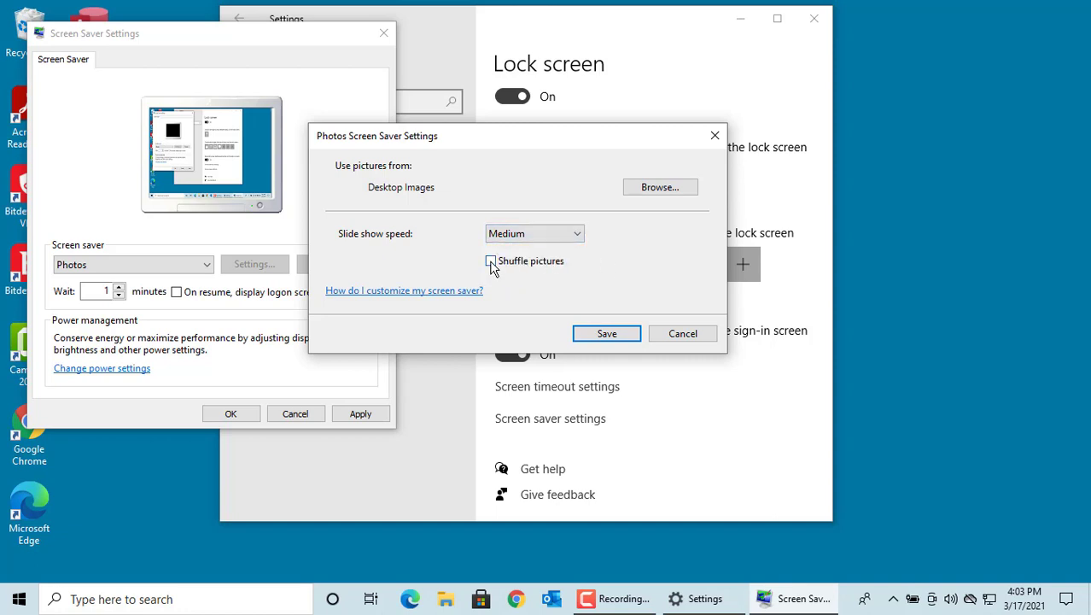
{"action": "left_click", "coordinate": [491, 261]}
{"action": "left_click", "coordinate": [491, 262]}
{"action": "left_click", "coordinate": [608, 335]}
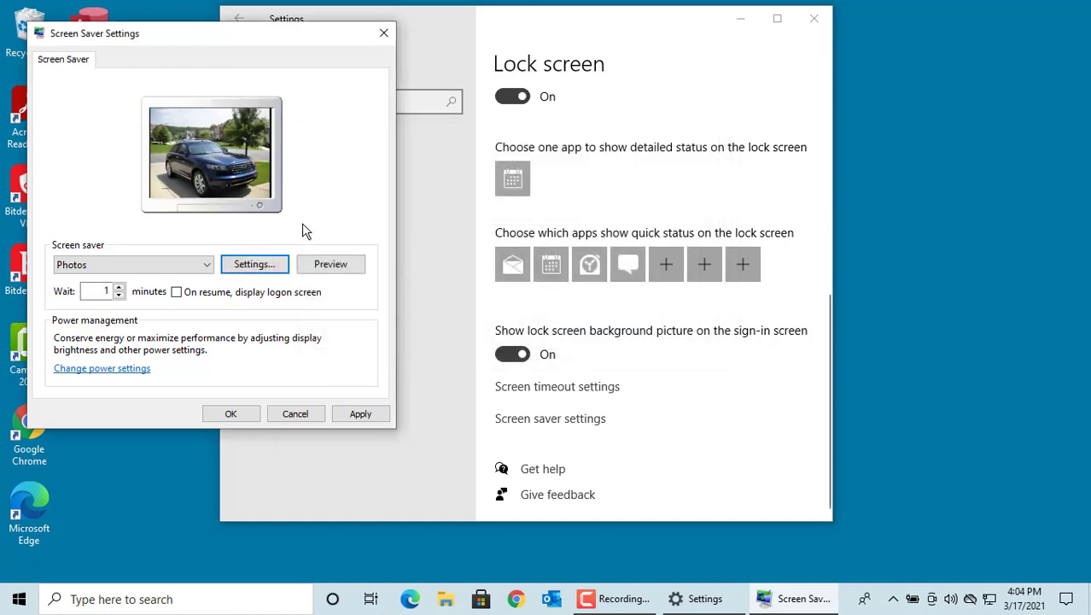
Step: Switch back to 3D Text with a 1-minute wait and logon screen on resume, then confirm with OK
{"action": "left_click", "coordinate": [205, 269]}
{"action": "left_click", "coordinate": [179, 292]}
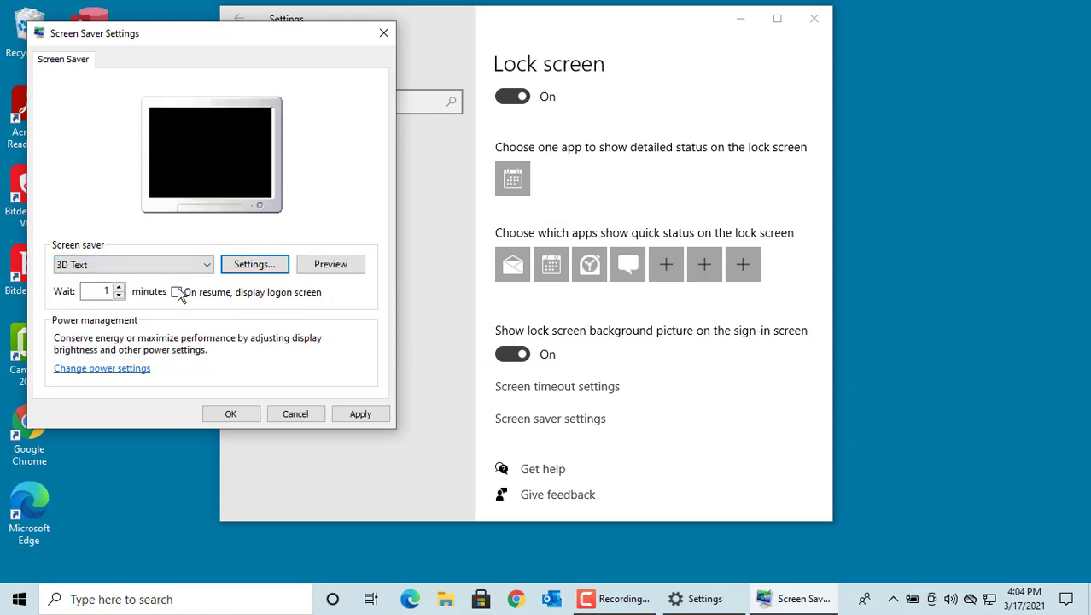
{"action": "left_click", "coordinate": [120, 295]}
{"action": "left_click", "coordinate": [118, 288]}
{"action": "left_click", "coordinate": [119, 289]}
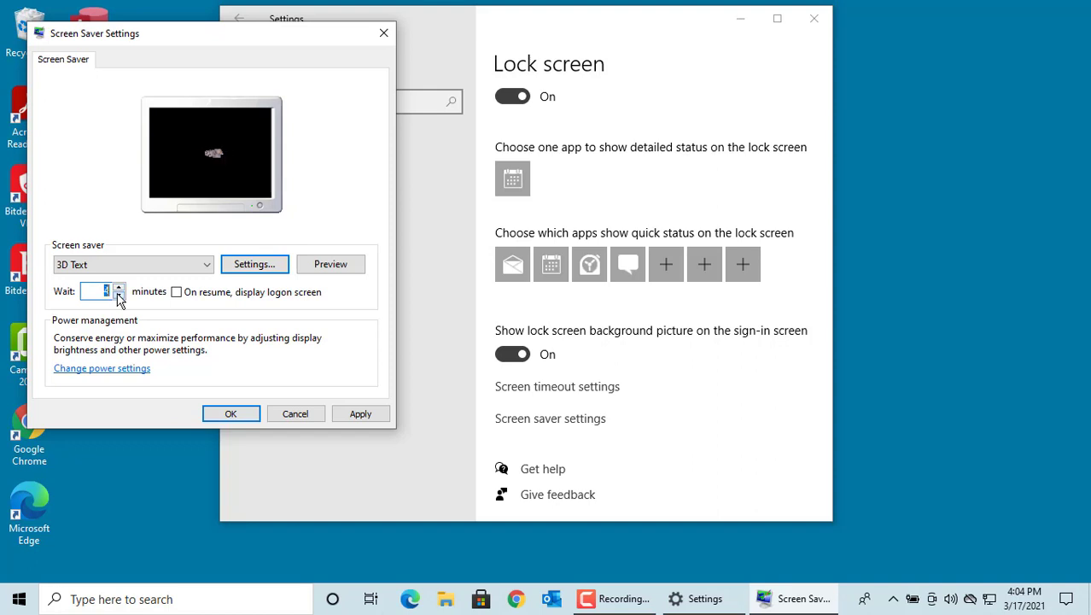
{"action": "left_click", "coordinate": [119, 295]}
{"action": "left_click", "coordinate": [176, 291]}
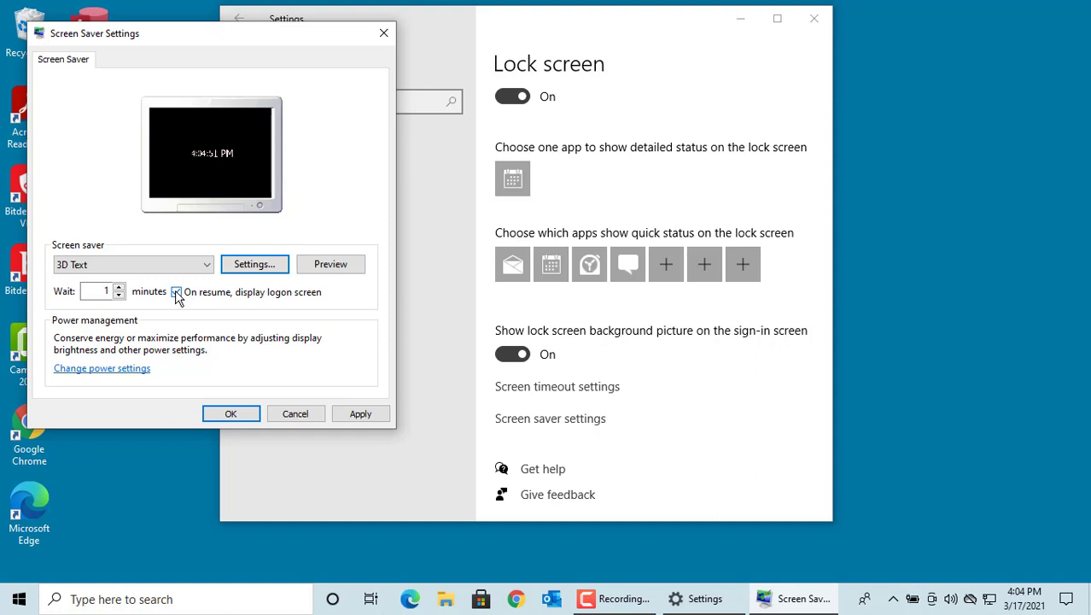
{"action": "left_click", "coordinate": [231, 413]}
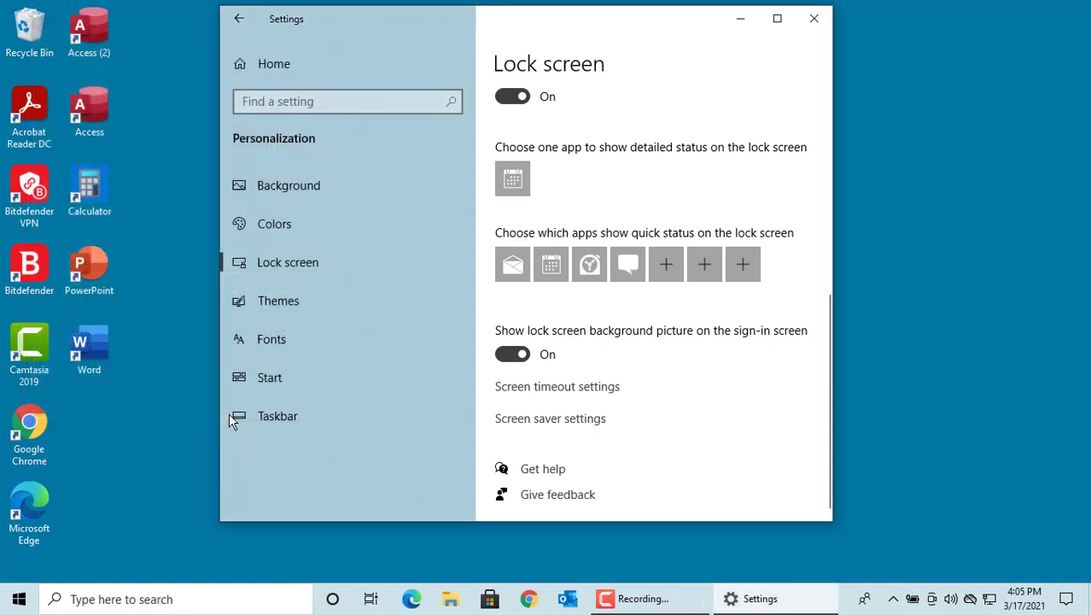